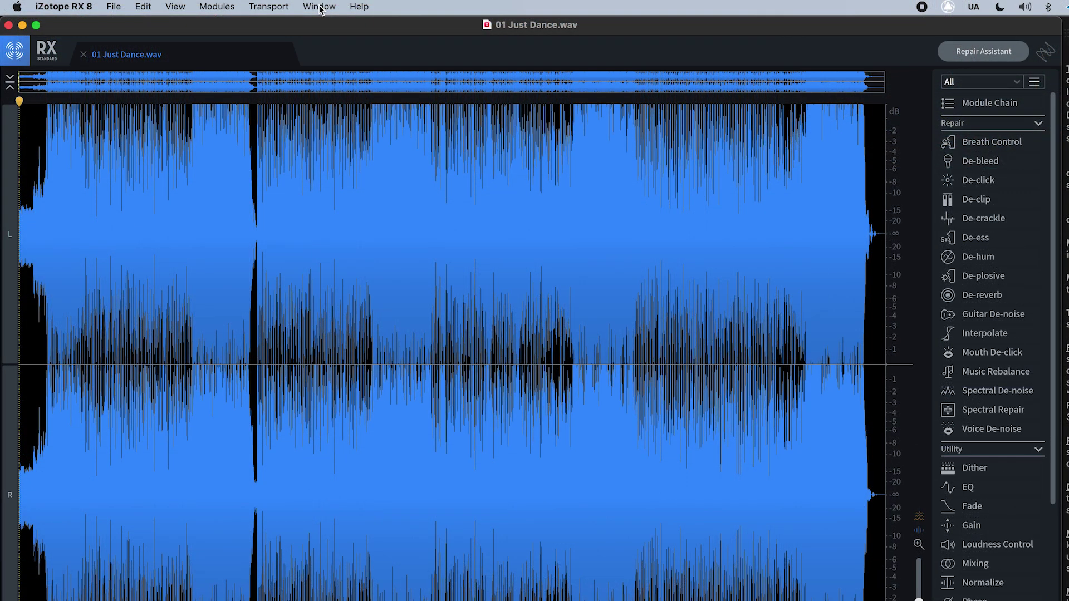
Step: Open Waveform Statistics from the Window menu, close it, reopen it with Alt+D, then nudge it upward
{"action": "left_click", "coordinate": [319, 7]}
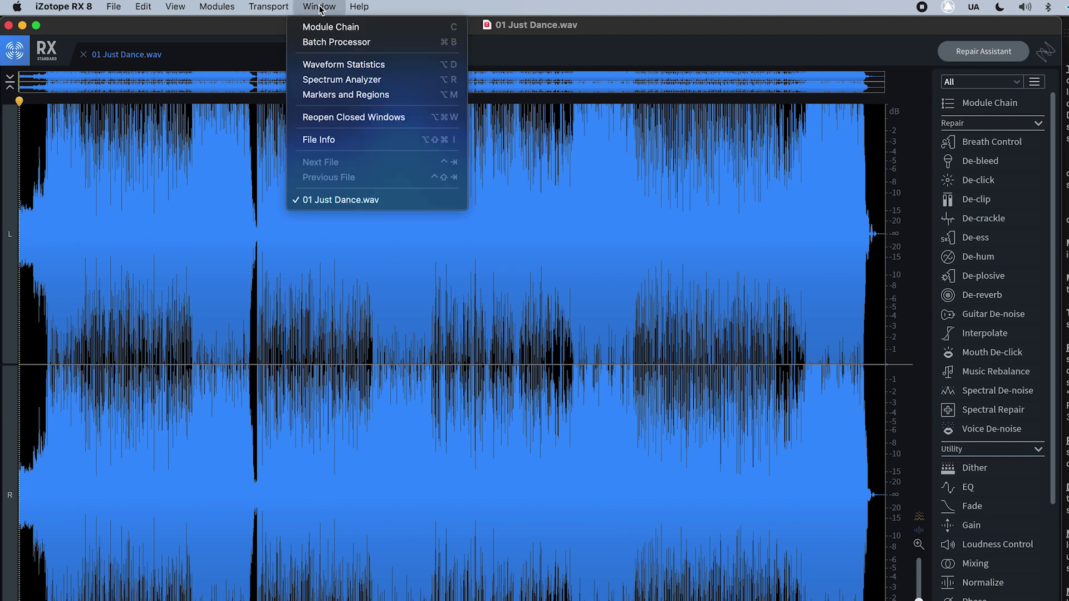
{"action": "left_click", "coordinate": [335, 64]}
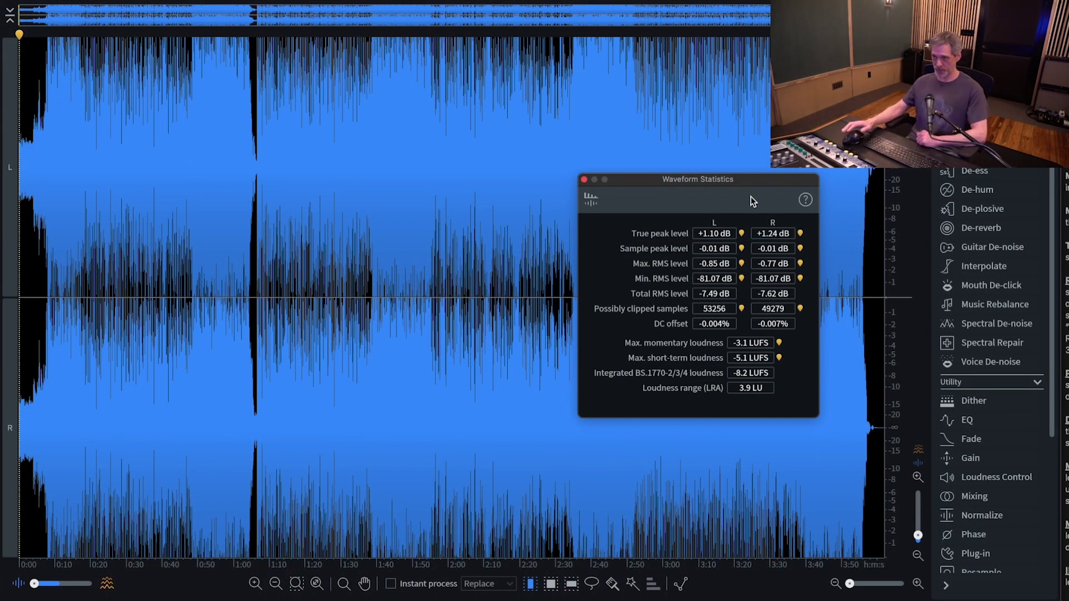
{"action": "left_click", "coordinate": [584, 181]}
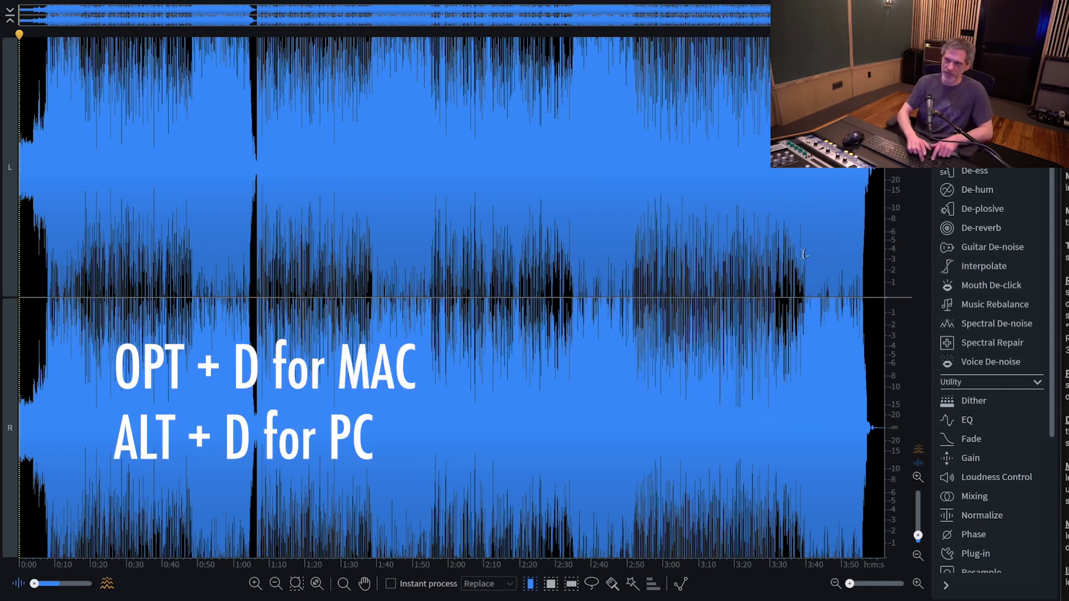
{"action": "key", "text": "alt+d"}
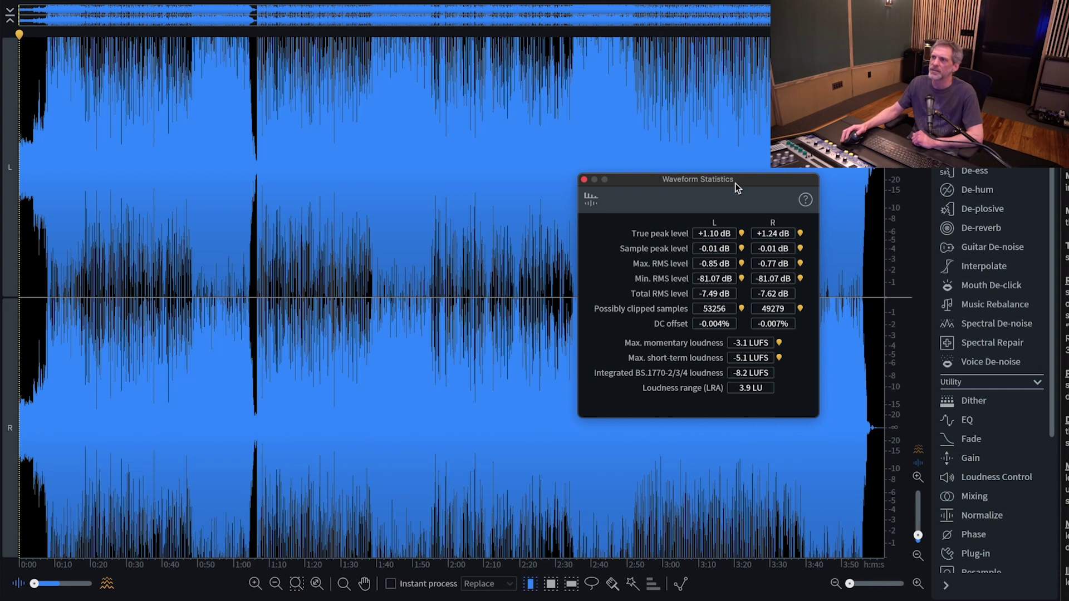
{"action": "left_click_drag", "start_coordinate": [735, 183], "coordinate": [736, 171]}
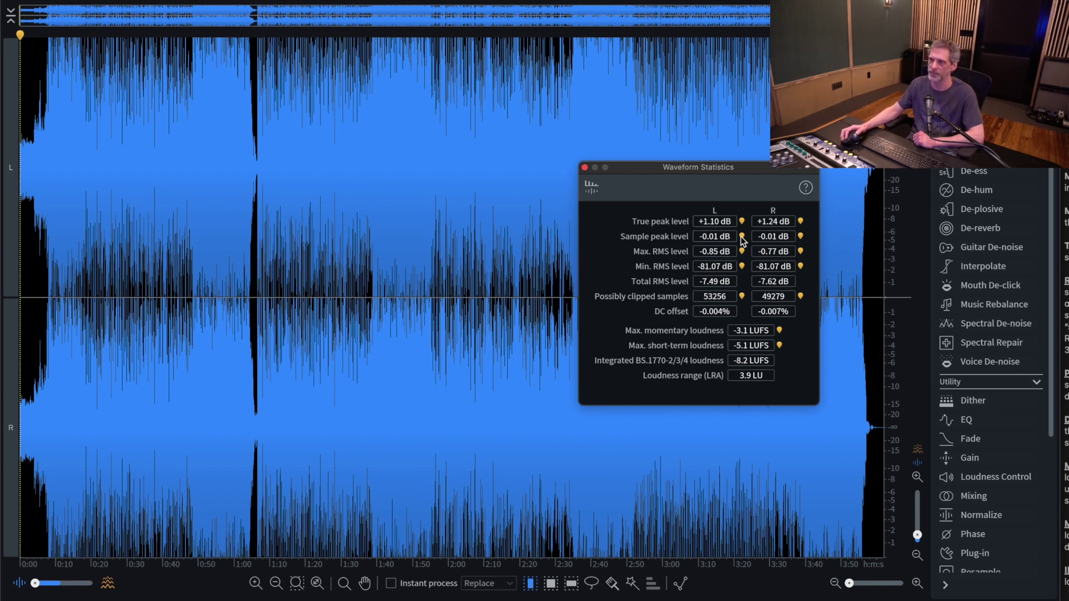
Step: Check the clipping readings: 53256 possibly clipped samples on the left channel, 49279 on the right
{"action": "mouse_move", "coordinate": [683, 235]}
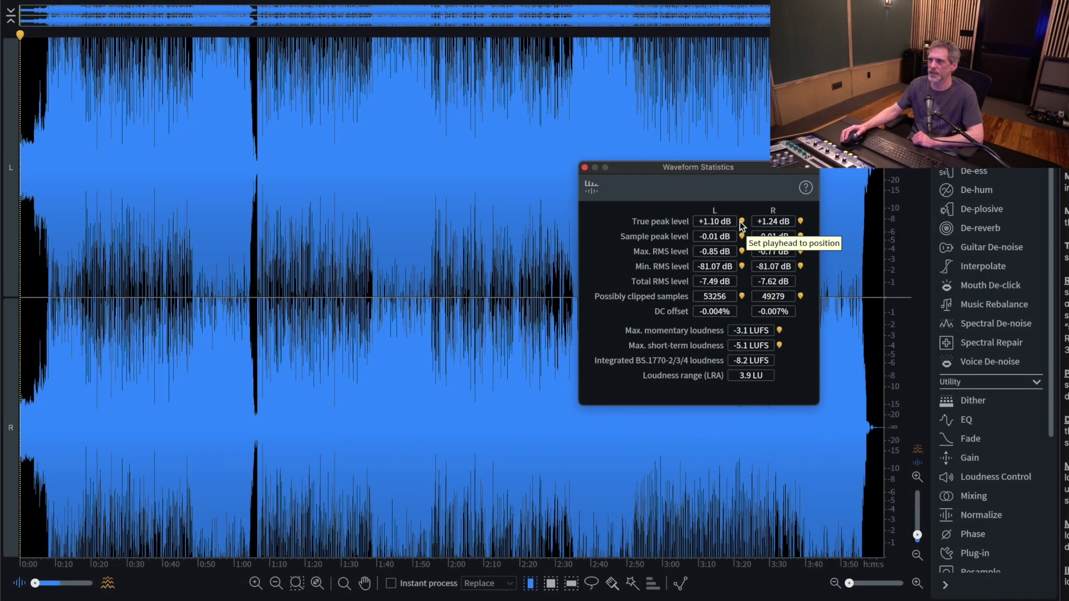
Step: Move the playhead to the right channel's +1.24 dB true peak, about 2:13 into the song
{"action": "left_click", "coordinate": [800, 222]}
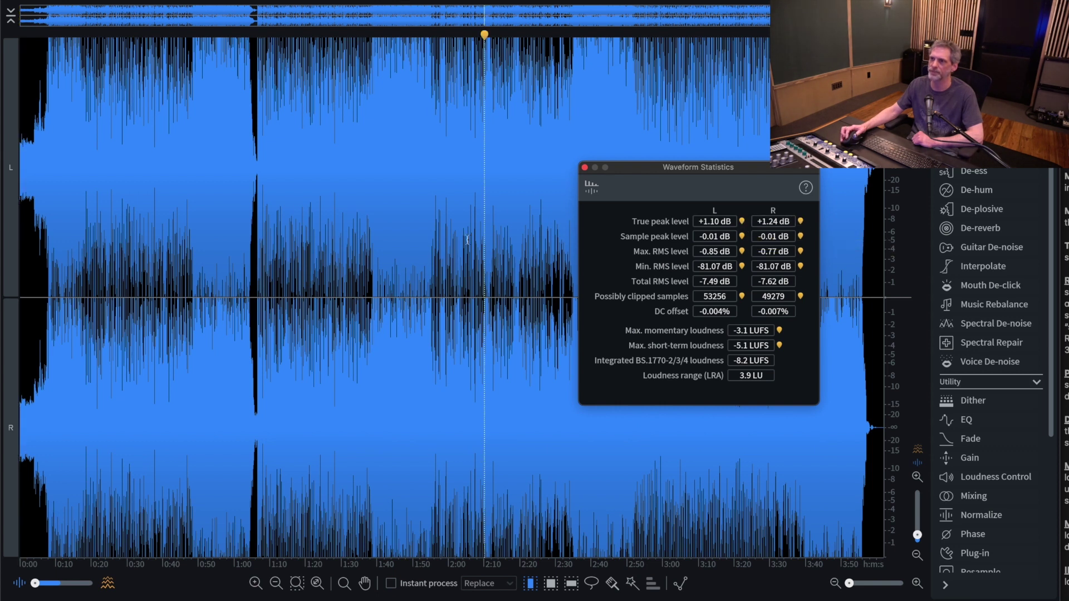
{"action": "scroll", "coordinate": [483, 225], "scroll_direction": "up", "scroll_amount": 10}
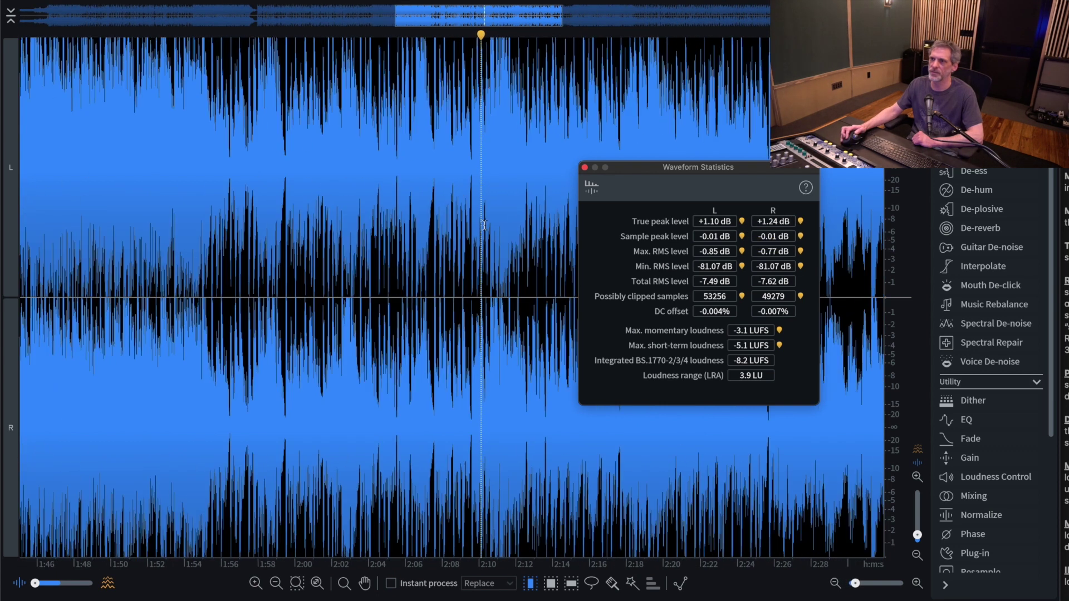
{"action": "scroll", "coordinate": [388, 284], "scroll_direction": "up", "scroll_amount": 10}
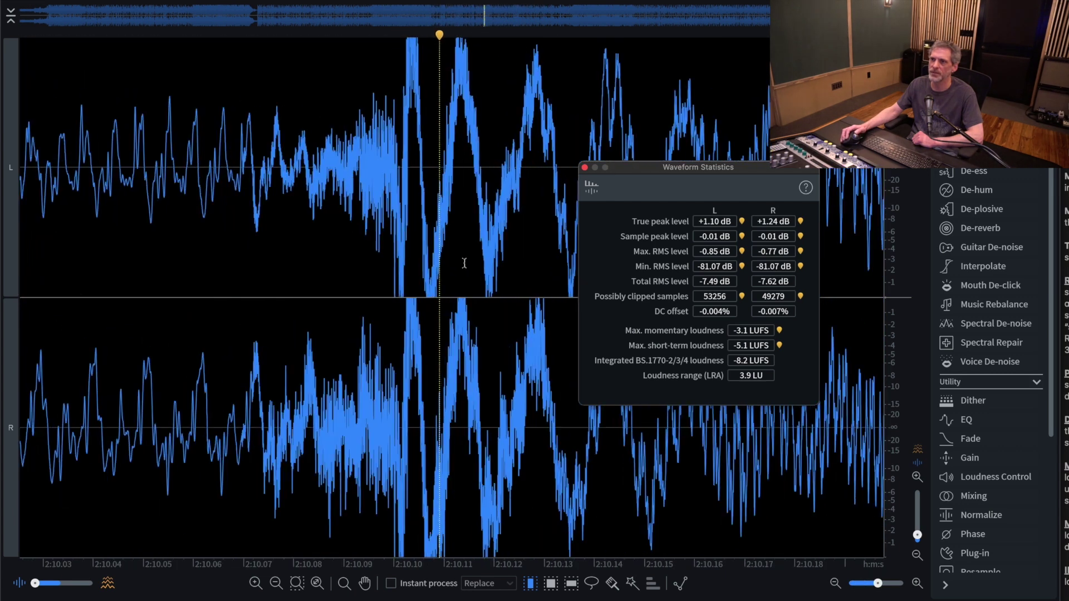
{"action": "scroll", "coordinate": [247, 349], "scroll_direction": "up", "scroll_amount": 6}
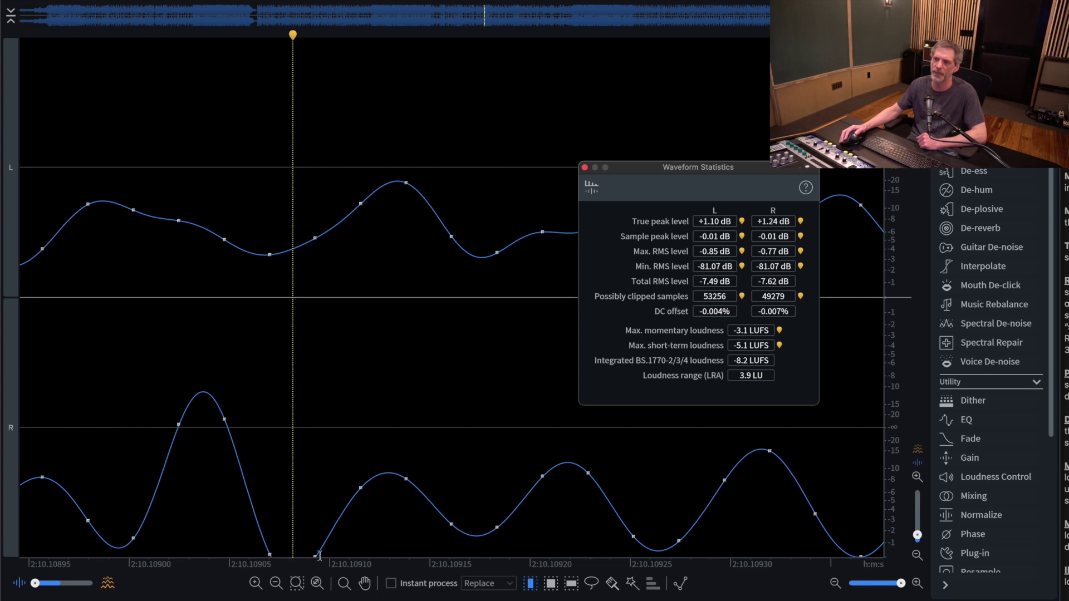
{"action": "scroll", "coordinate": [353, 403], "scroll_direction": "down", "scroll_amount": 2}
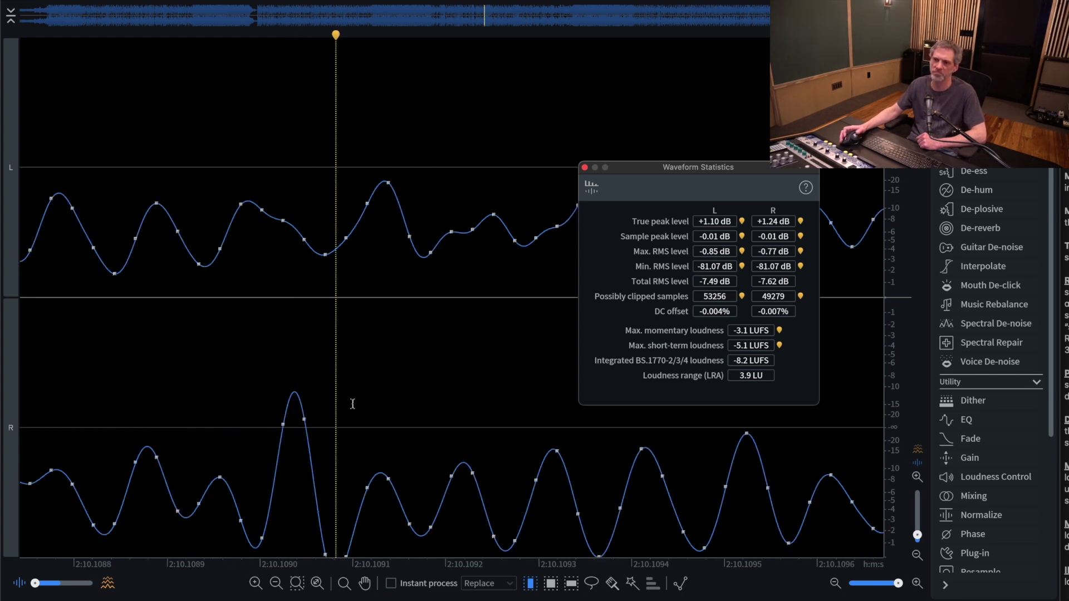
{"action": "scroll", "coordinate": [355, 405], "scroll_direction": "down", "scroll_amount": 5}
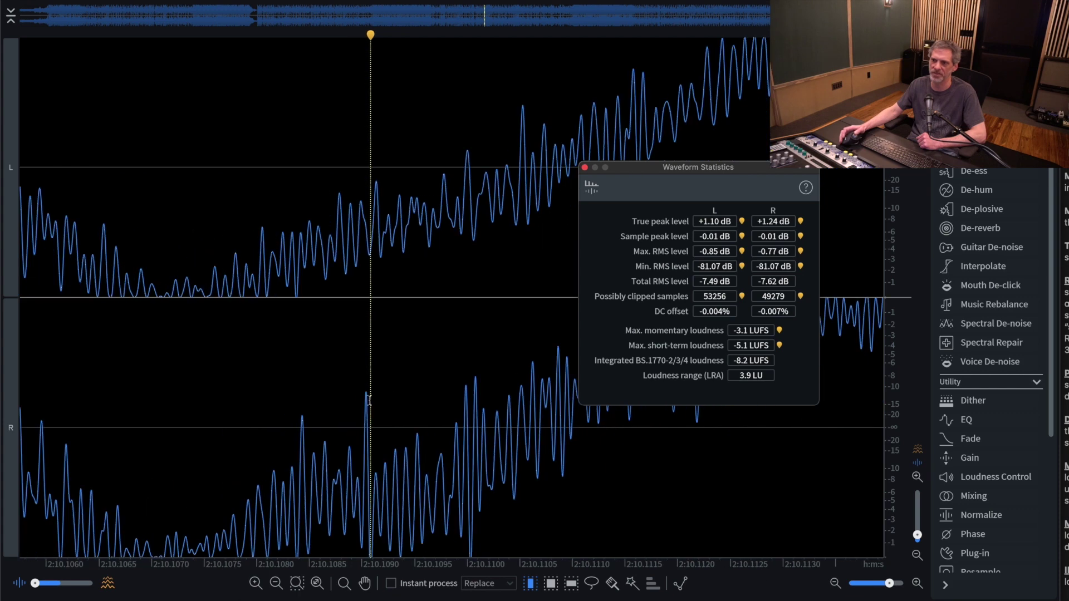
{"action": "scroll", "coordinate": [368, 399], "scroll_direction": "down", "scroll_amount": 5}
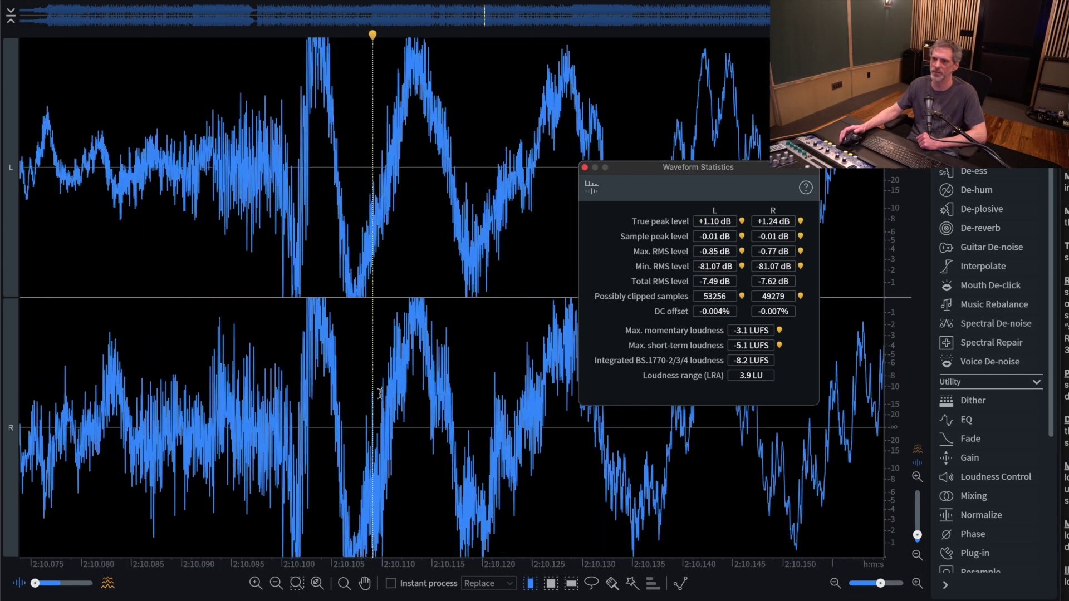
{"action": "scroll", "coordinate": [379, 394], "scroll_direction": "down", "scroll_amount": 8}
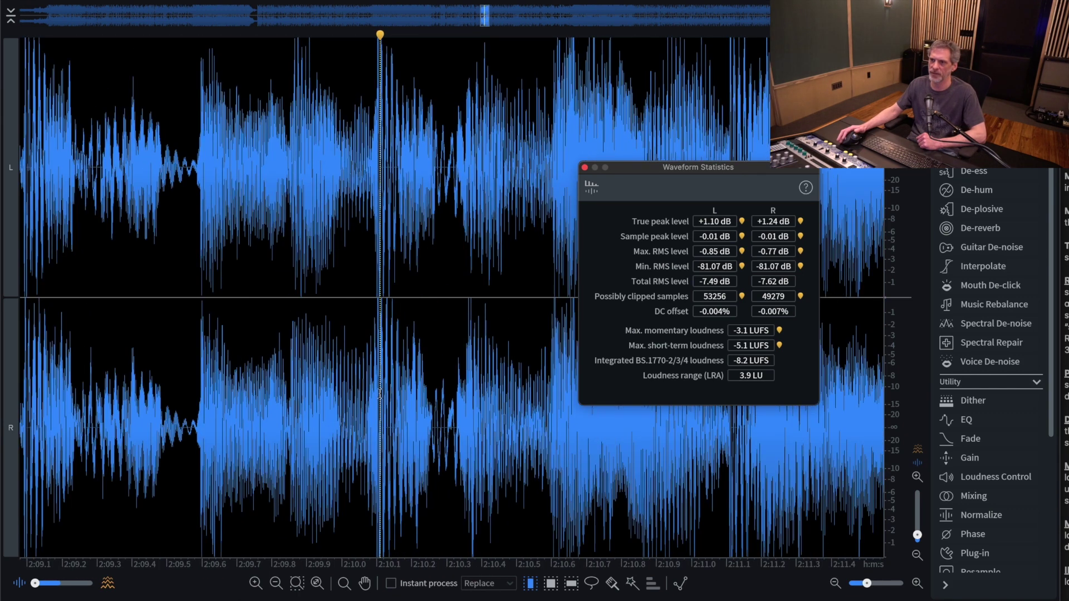
{"action": "scroll", "coordinate": [380, 393], "scroll_direction": "down", "scroll_amount": 8}
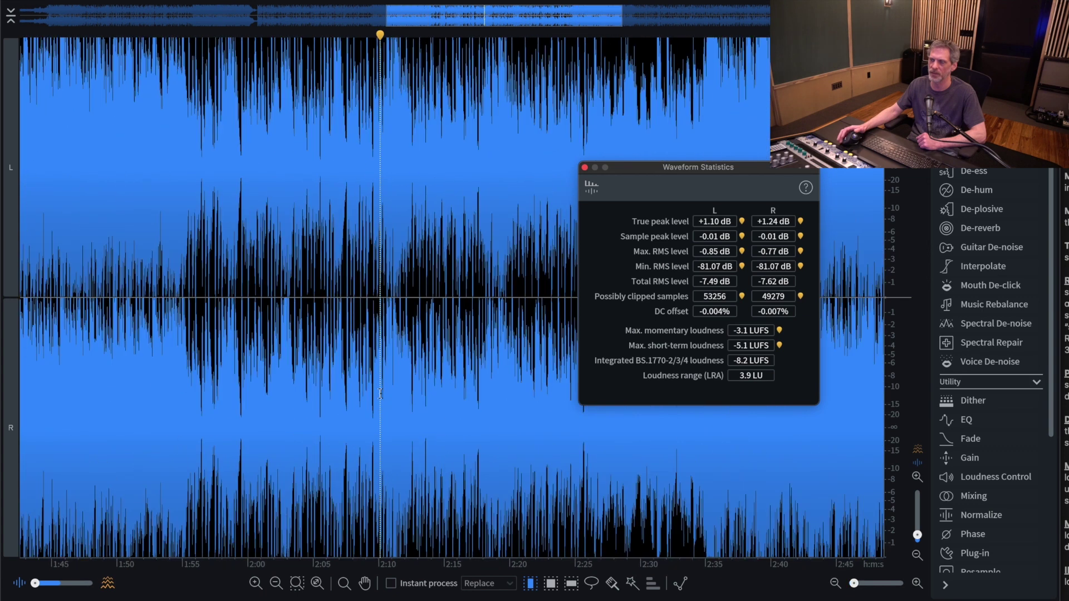
{"action": "scroll", "coordinate": [380, 393], "scroll_direction": "down", "scroll_amount": 3}
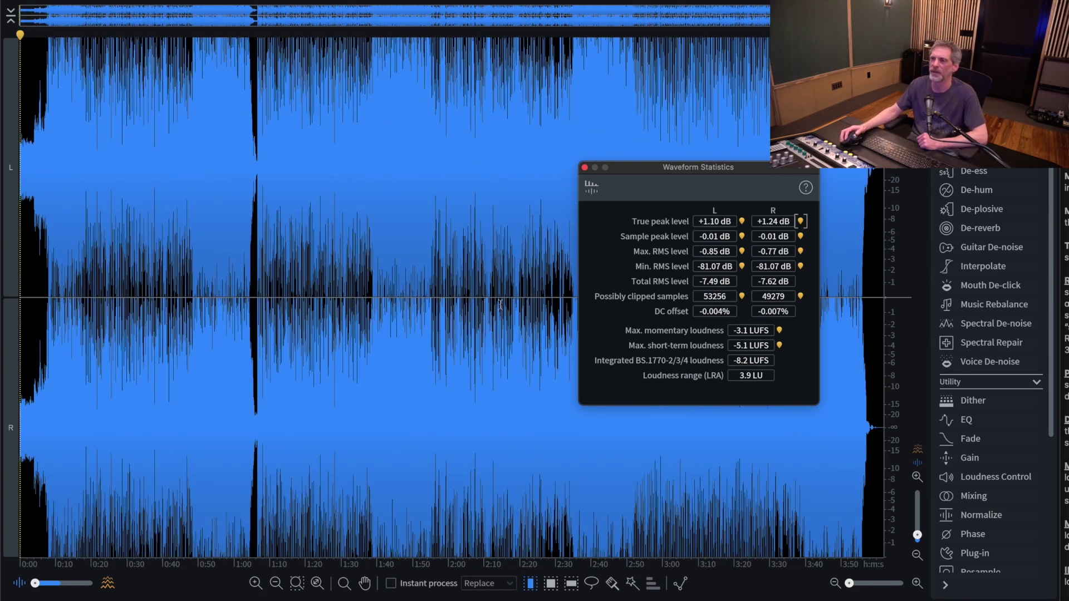
{"action": "left_click", "coordinate": [691, 183]}
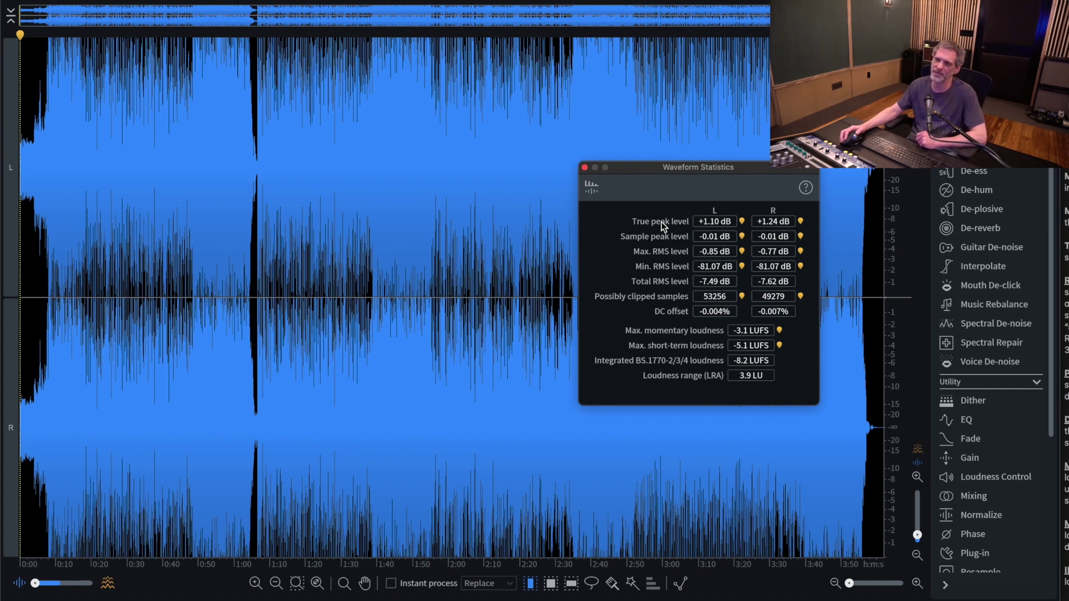
{"action": "mouse_move", "coordinate": [662, 223]}
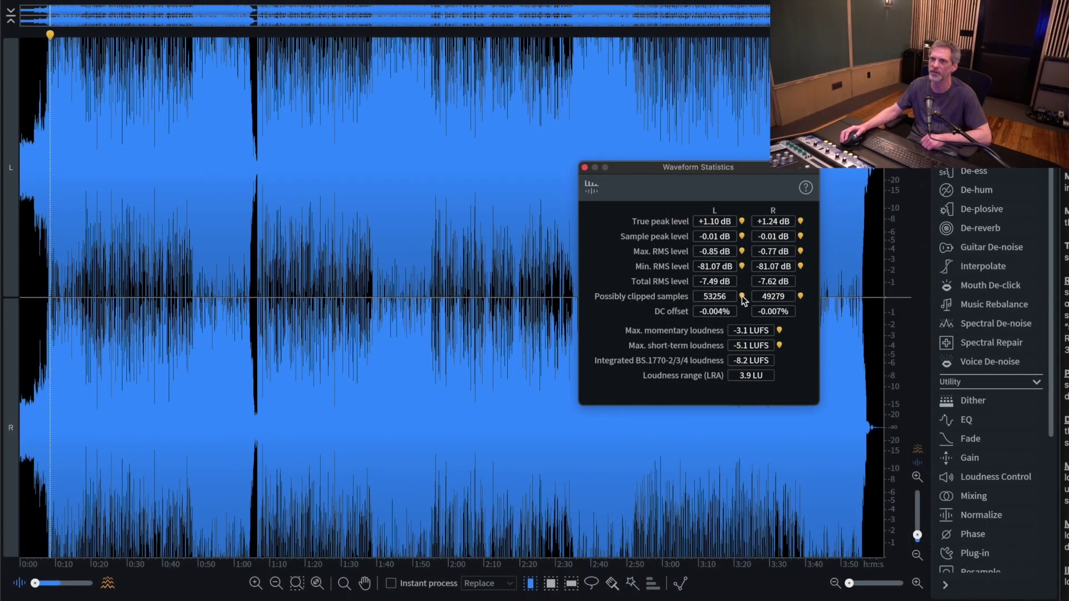
{"action": "left_click", "coordinate": [800, 296]}
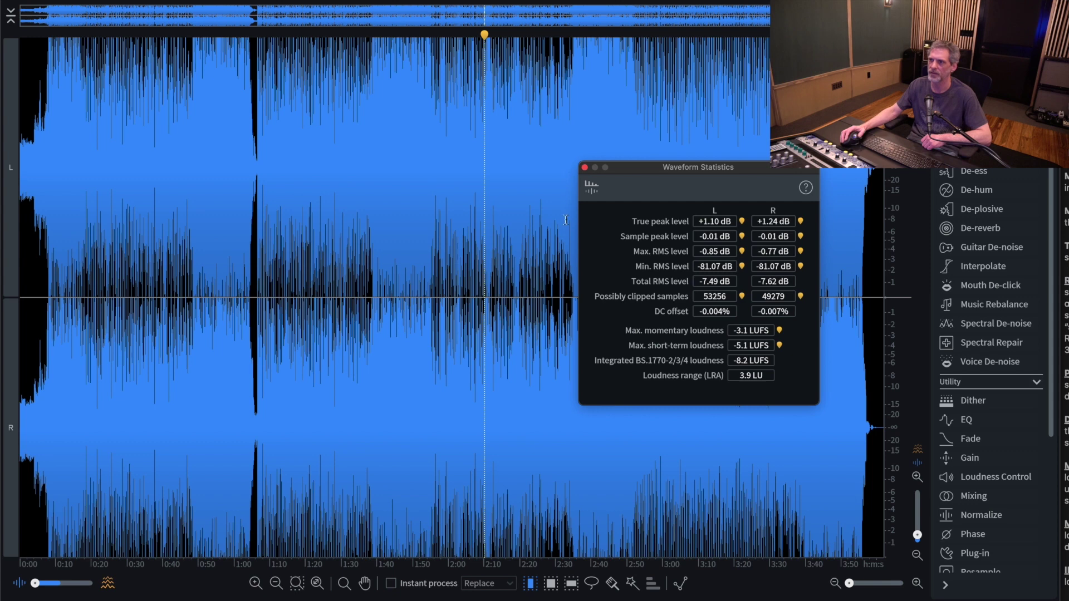
{"action": "scroll", "coordinate": [486, 237], "scroll_direction": "up", "scroll_amount": 3}
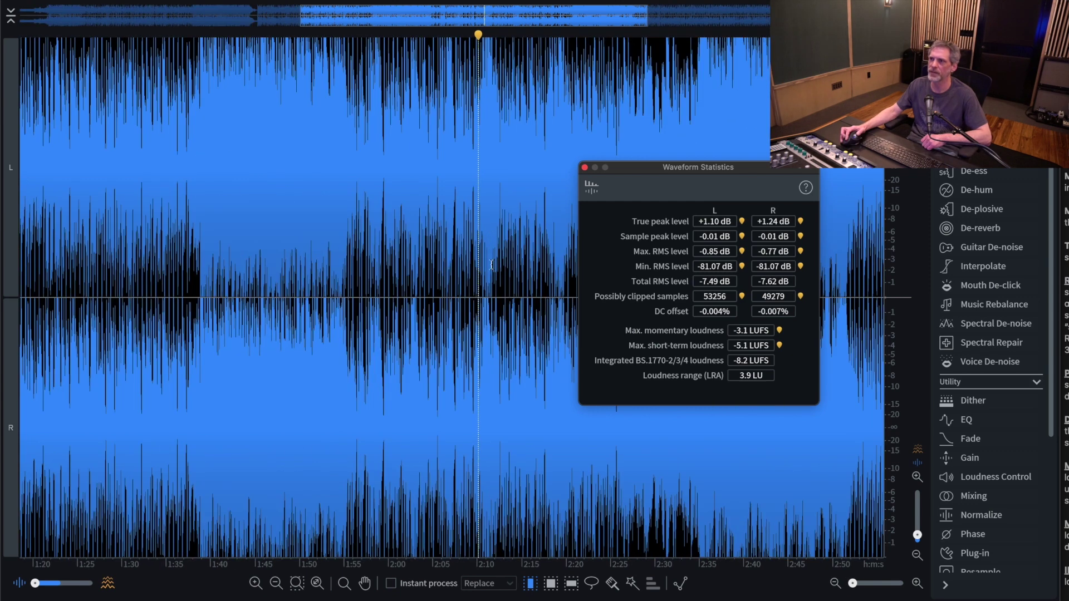
{"action": "scroll", "coordinate": [483, 270], "scroll_direction": "up", "scroll_amount": 10}
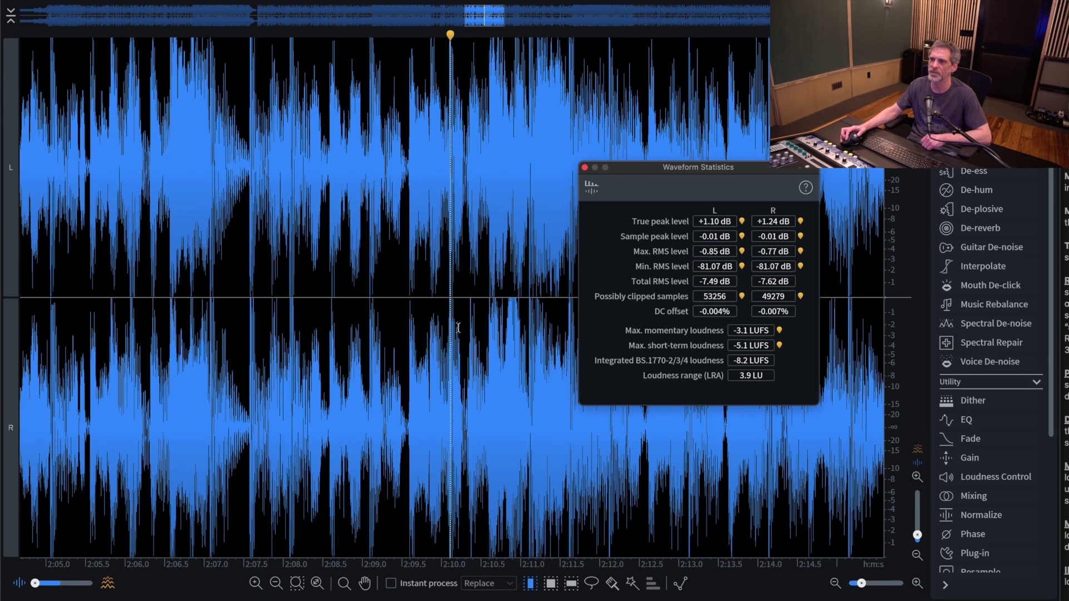
{"action": "scroll", "coordinate": [451, 319], "scroll_direction": "up", "scroll_amount": 8}
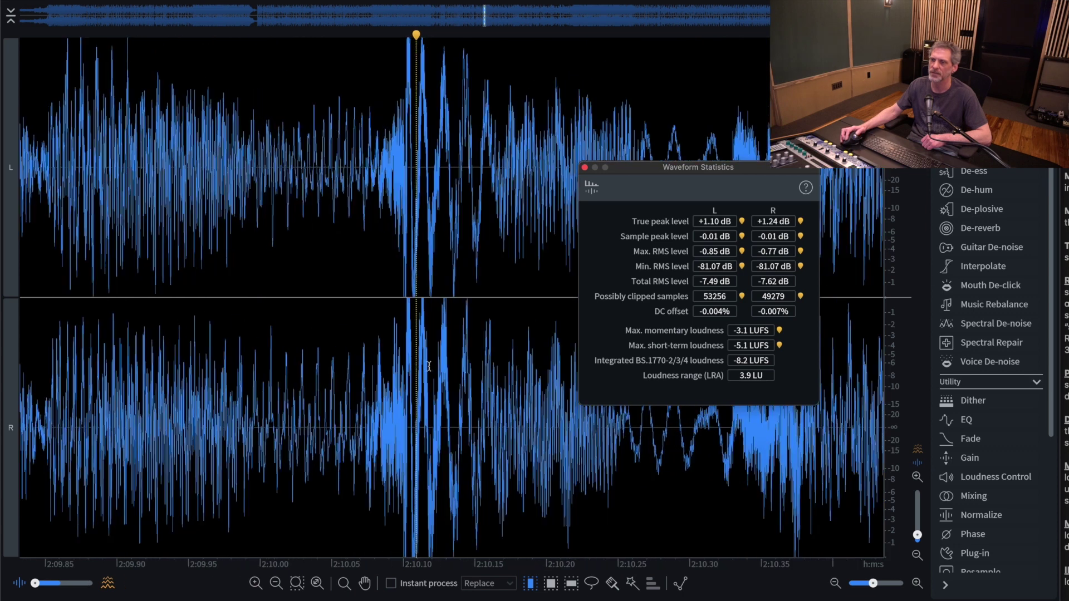
{"action": "scroll", "coordinate": [419, 388], "scroll_direction": "up", "scroll_amount": 8}
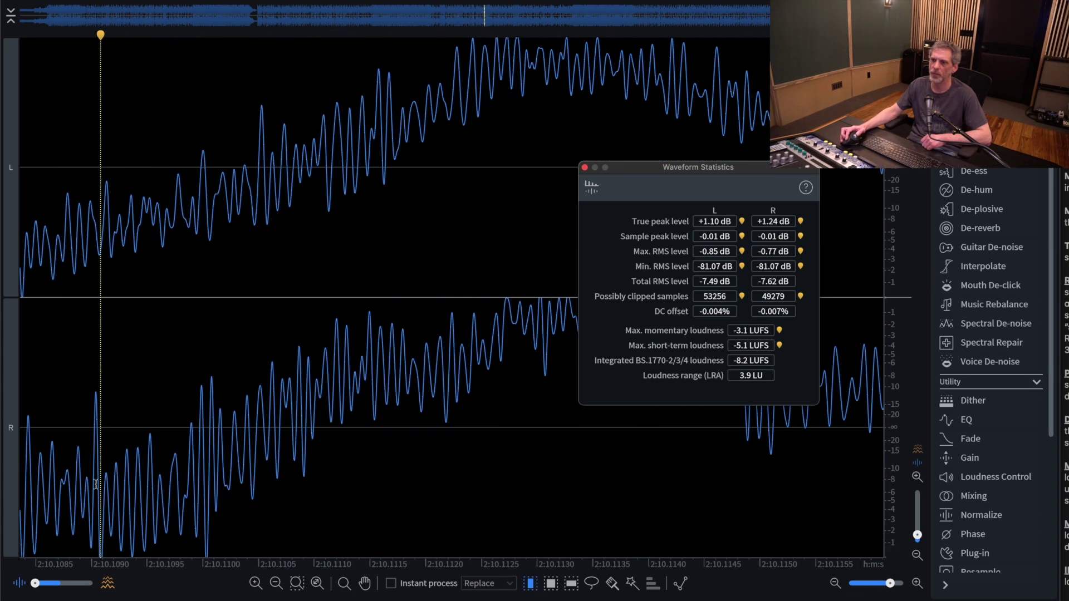
{"action": "scroll", "coordinate": [106, 482], "scroll_direction": "up", "scroll_amount": 3}
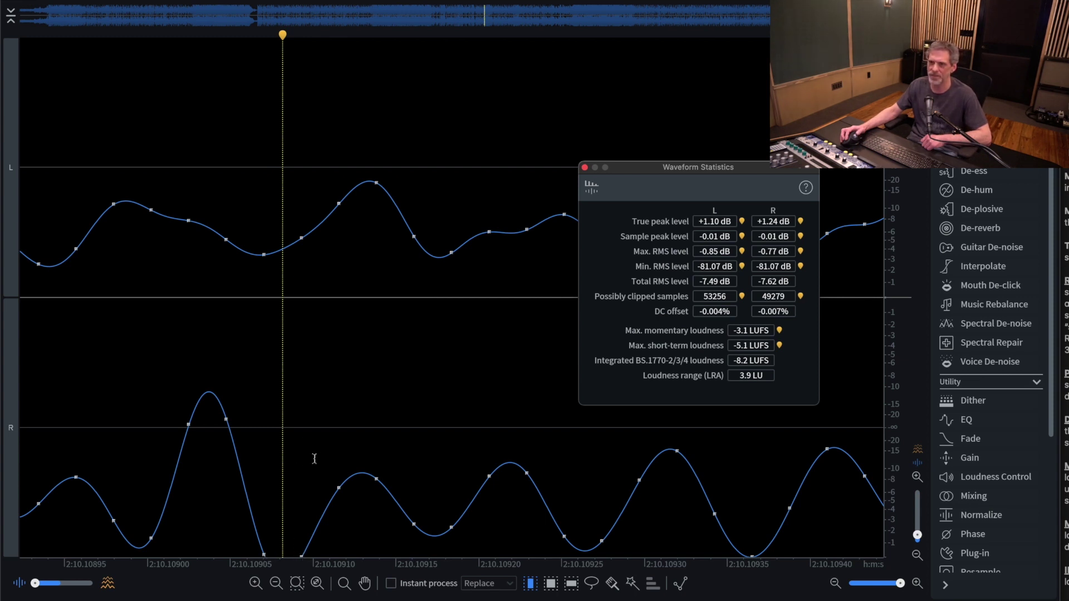
{"action": "scroll", "coordinate": [307, 464], "scroll_direction": "down", "scroll_amount": 2}
{"action": "scroll", "coordinate": [293, 475], "scroll_direction": "down", "scroll_amount": 1}
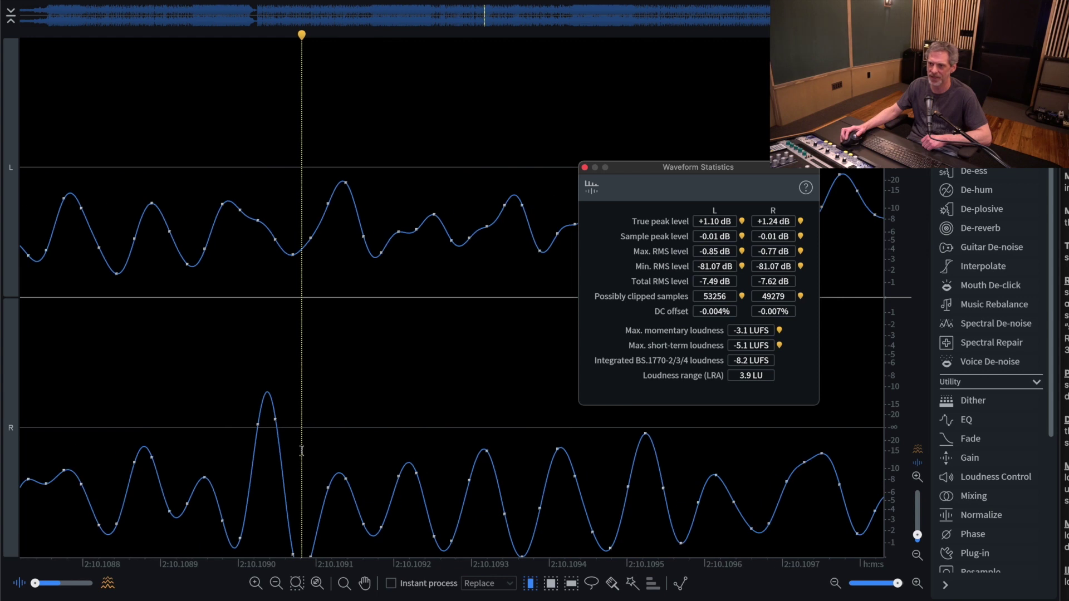
{"action": "scroll", "coordinate": [301, 450], "scroll_direction": "up", "scroll_amount": 2}
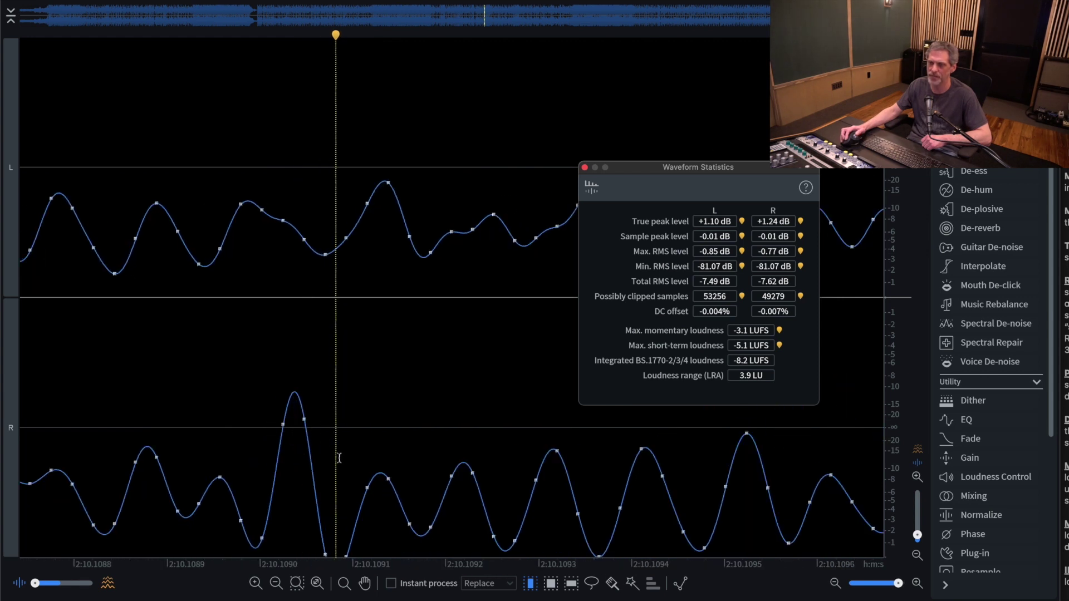
{"action": "scroll", "coordinate": [339, 458], "scroll_direction": "left", "scroll_amount": 2}
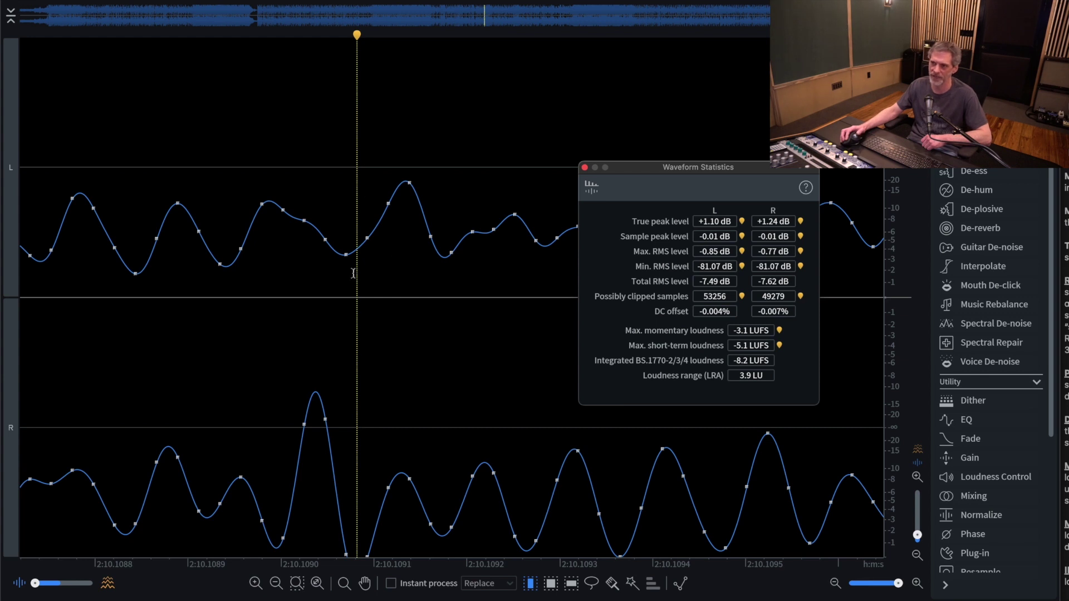
{"action": "scroll", "coordinate": [357, 318], "scroll_direction": "down", "scroll_amount": 6}
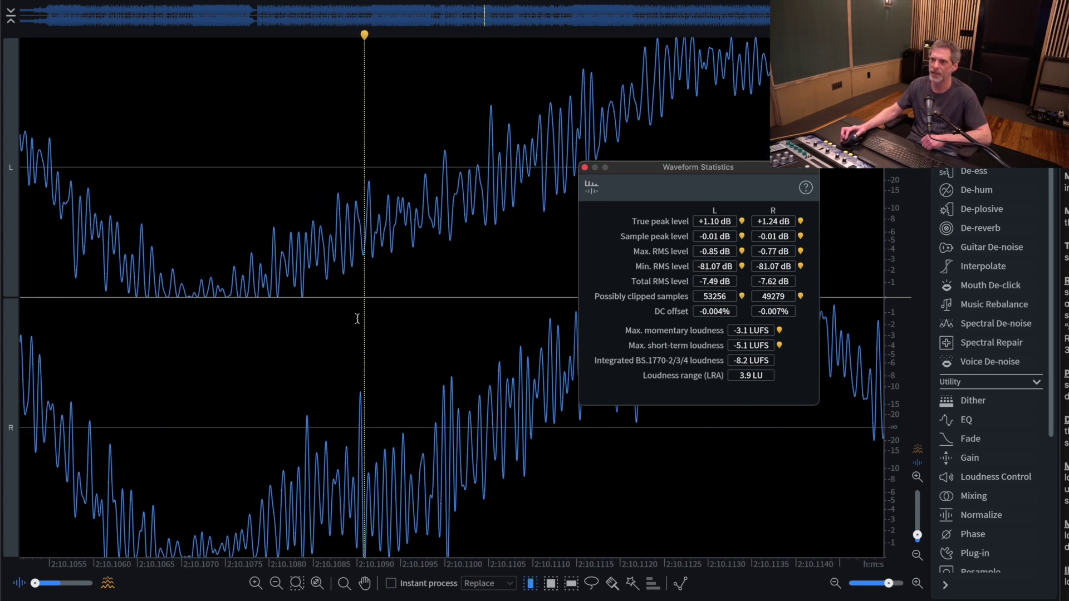
{"action": "scroll", "coordinate": [357, 318], "scroll_direction": "down", "scroll_amount": 6}
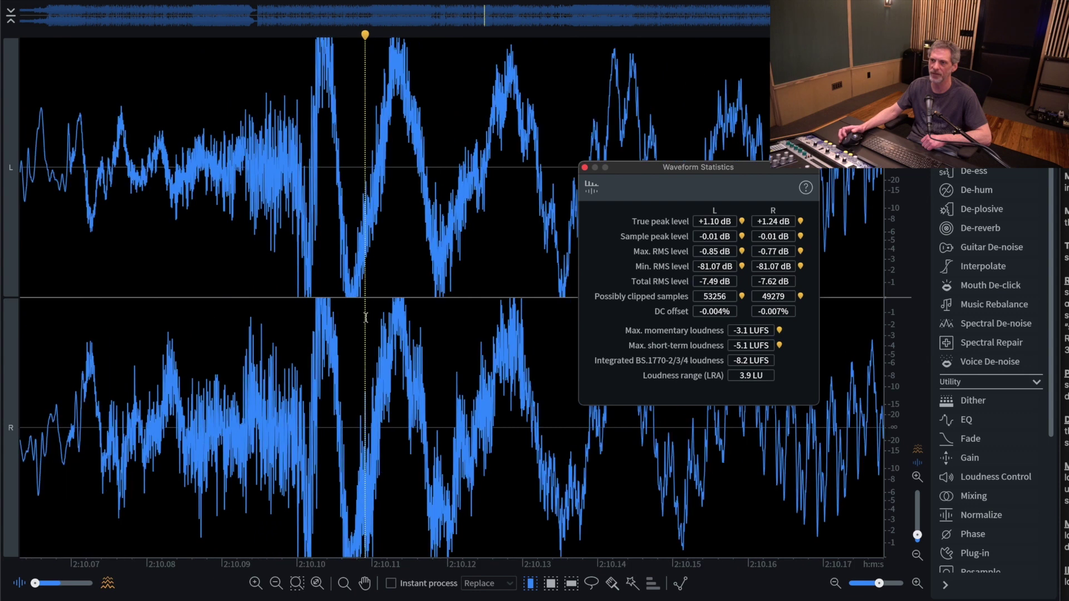
{"action": "scroll", "coordinate": [366, 318], "scroll_direction": "down", "scroll_amount": 2}
{"action": "scroll", "coordinate": [366, 318], "scroll_direction": "down", "scroll_amount": 6}
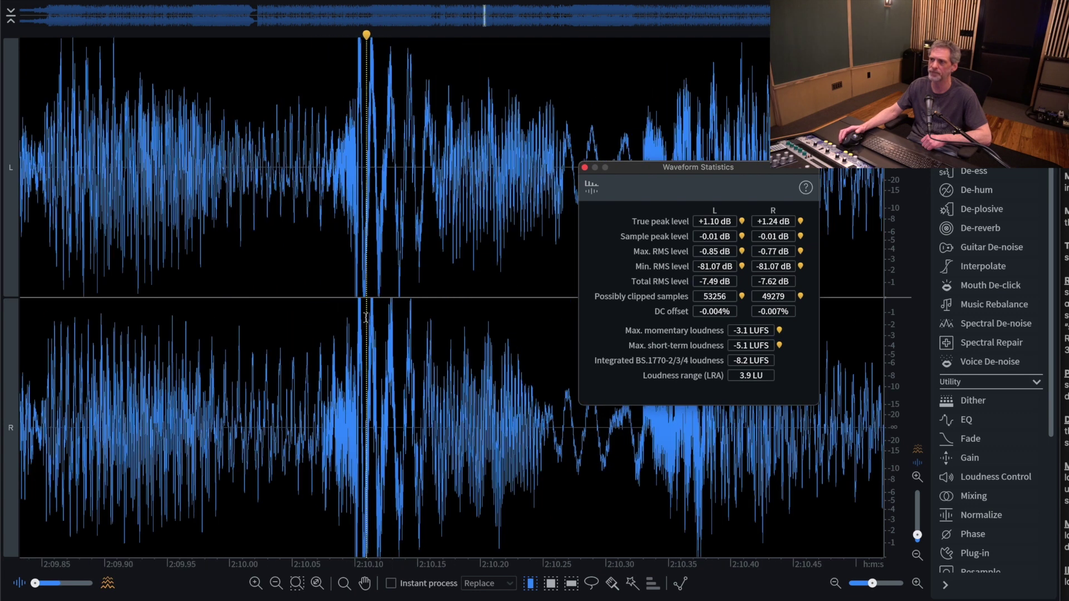
{"action": "scroll", "coordinate": [361, 318], "scroll_direction": "down", "scroll_amount": 8}
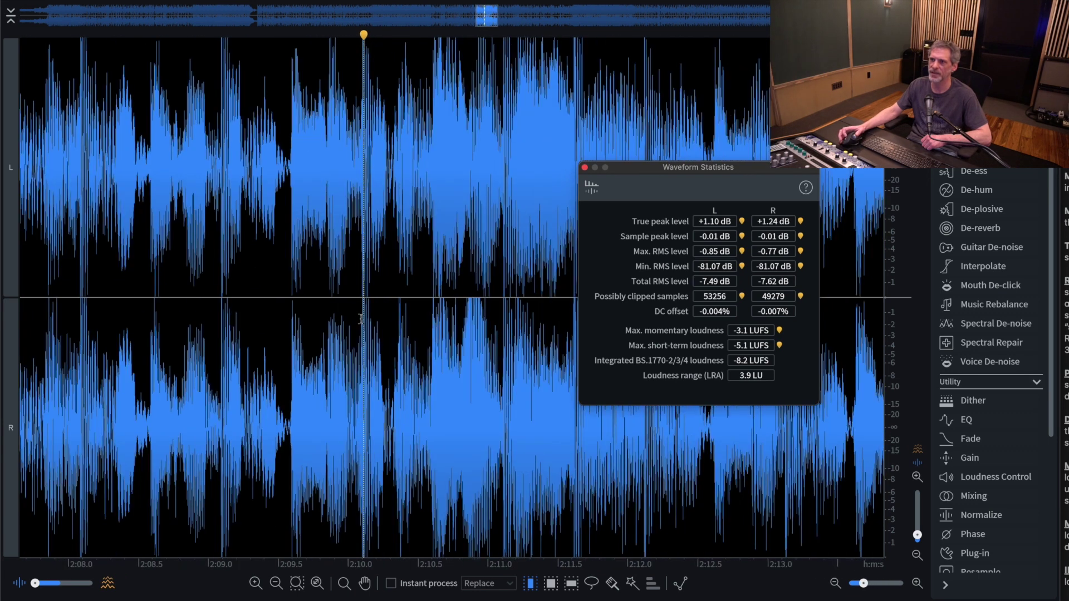
{"action": "scroll", "coordinate": [361, 319], "scroll_direction": "down", "scroll_amount": 5}
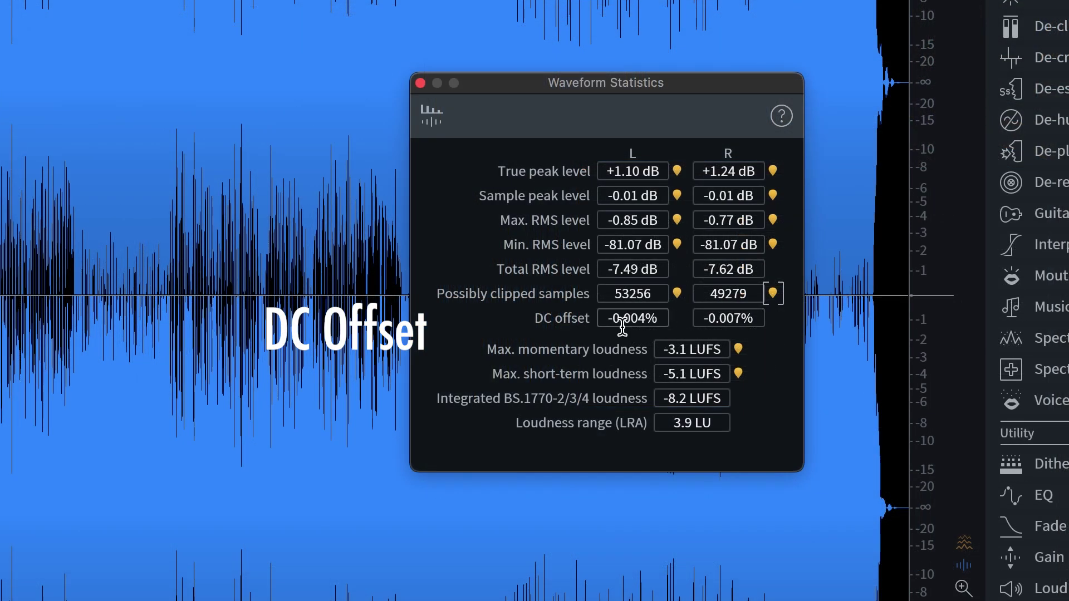
{"action": "mouse_move", "coordinate": [667, 323]}
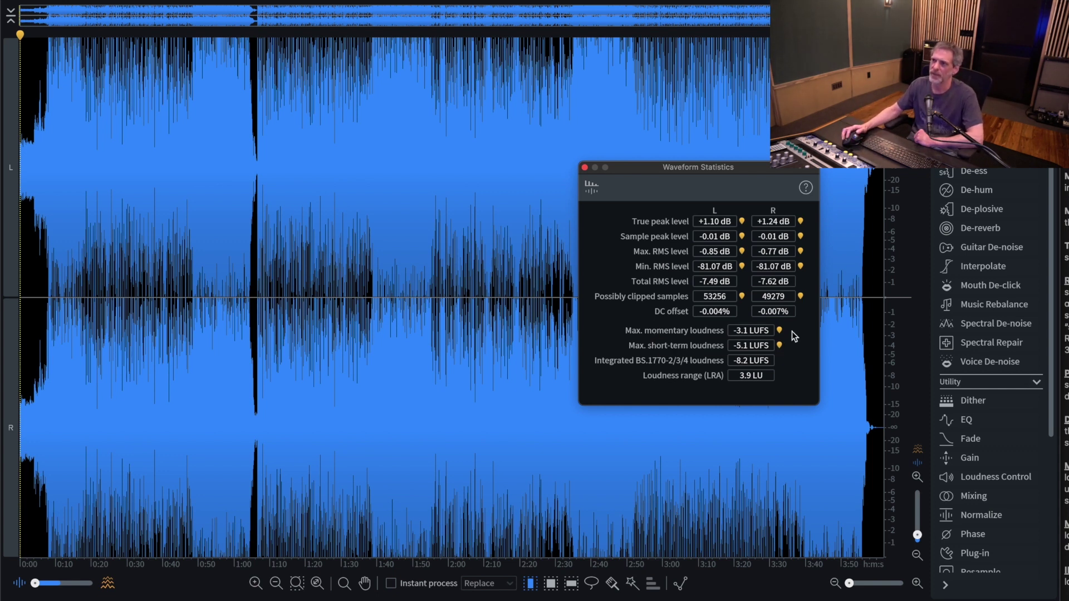
{"action": "mouse_move", "coordinate": [766, 330]}
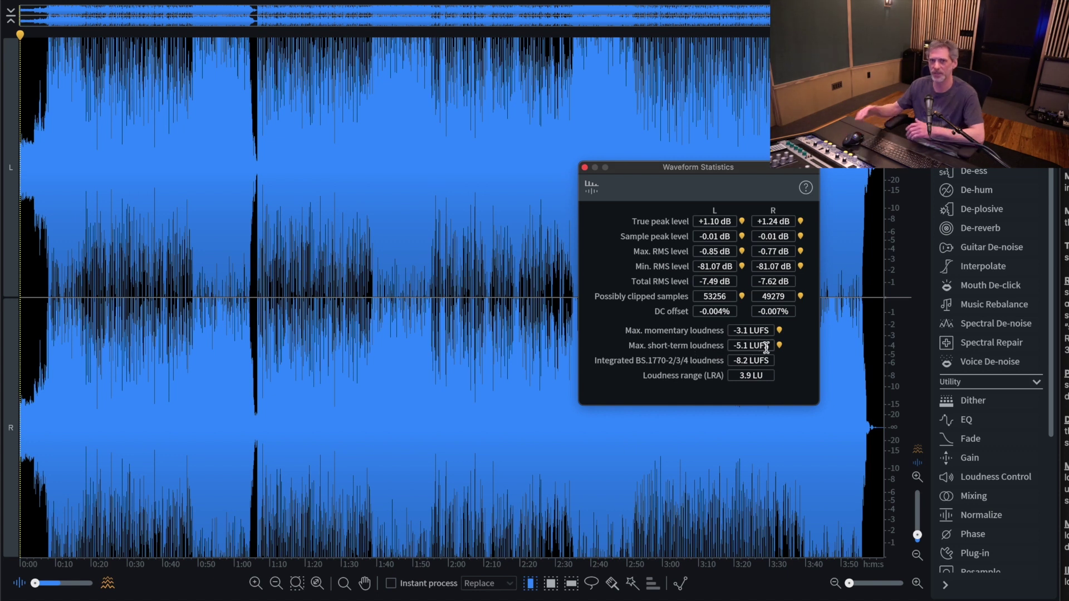
{"action": "mouse_move", "coordinate": [771, 358]}
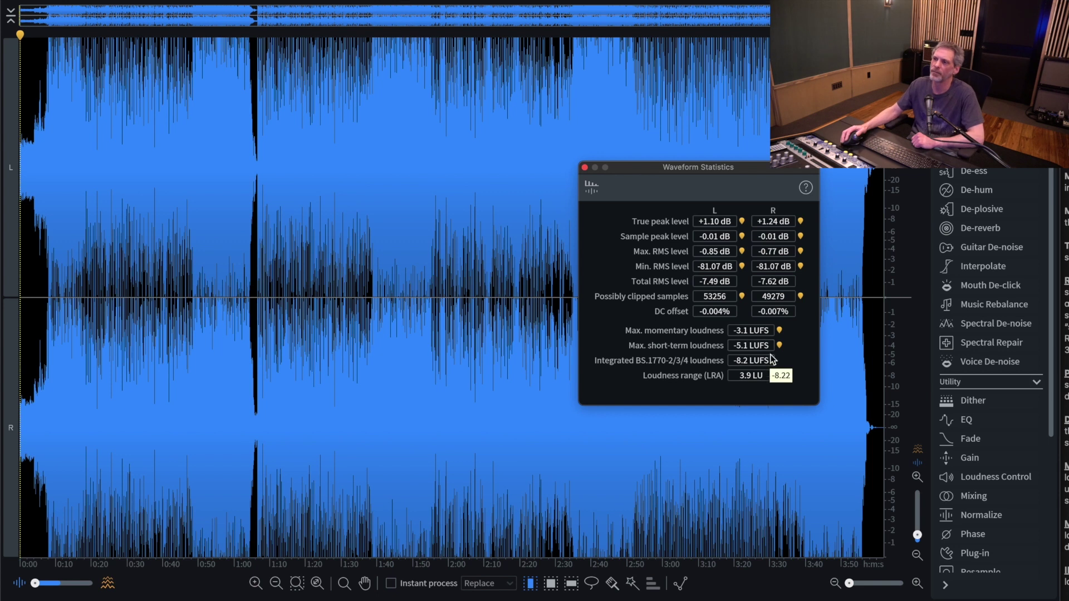